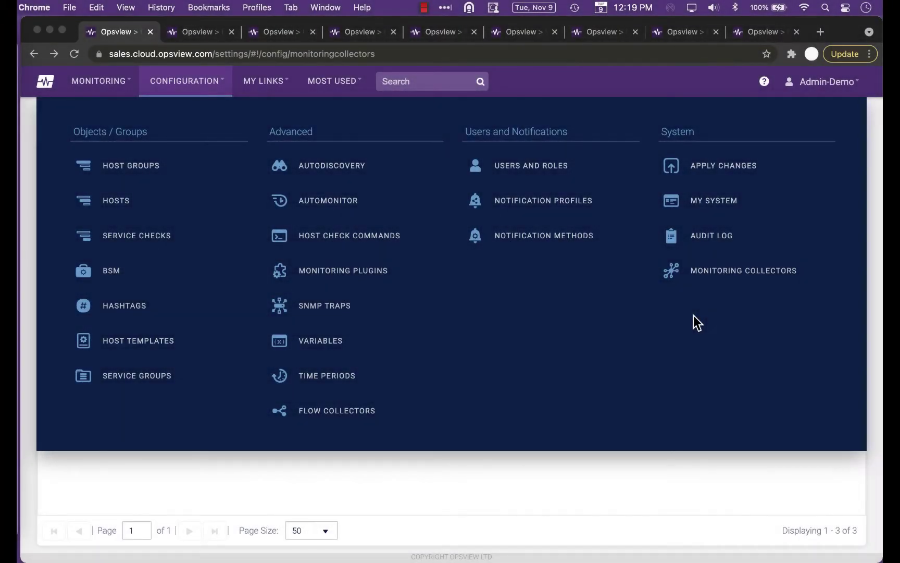
From Monitoring Collectors Clusters, view the Master Monitoring Server cluster's topology map
left_click(712, 281)
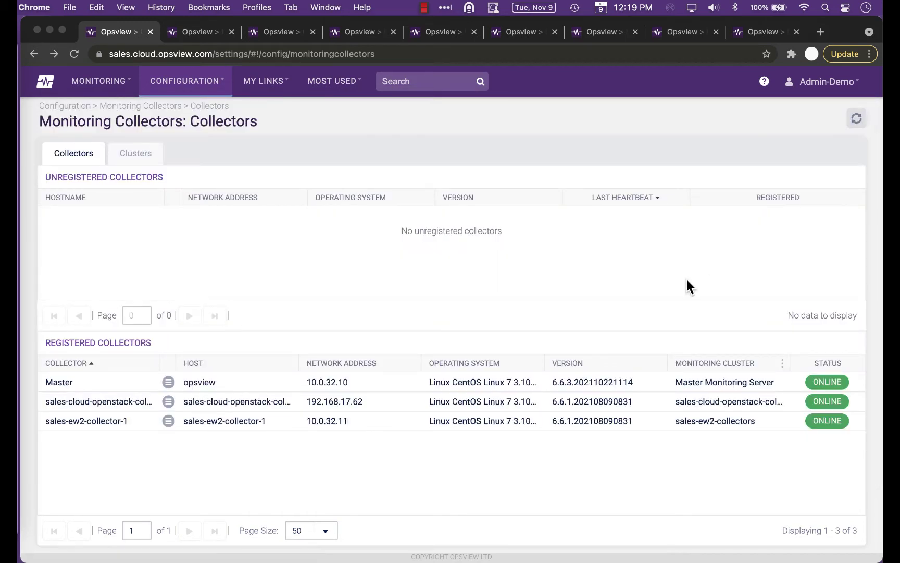
left_click(138, 160)
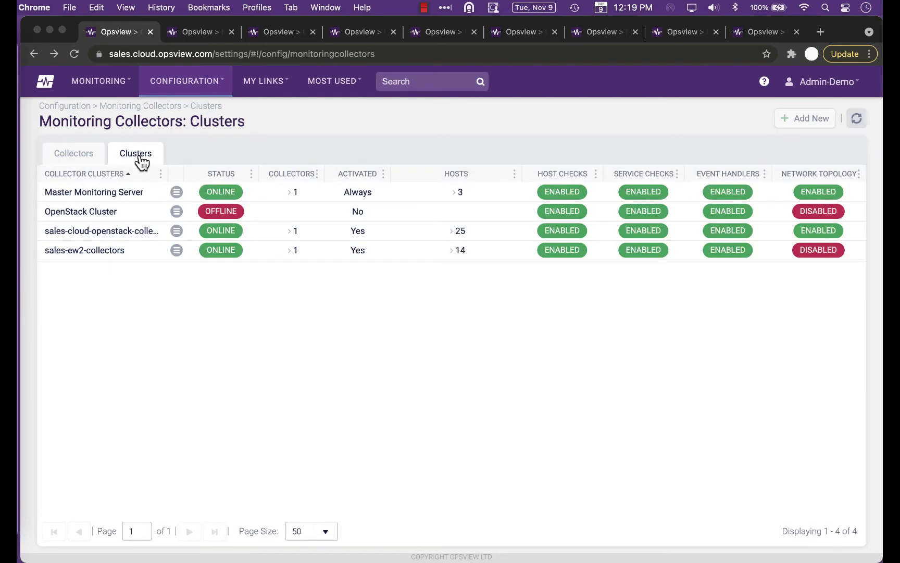
left_click(177, 194)
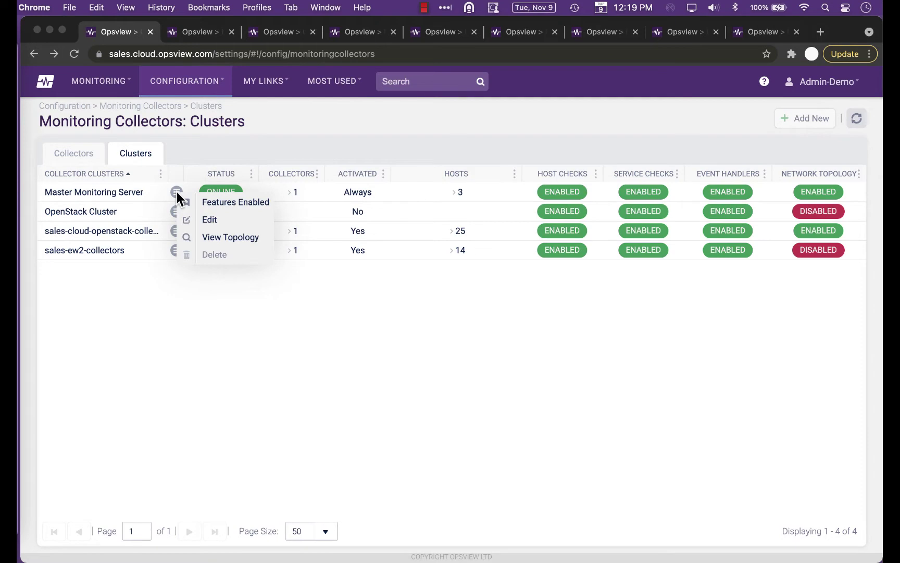
left_click(229, 239)
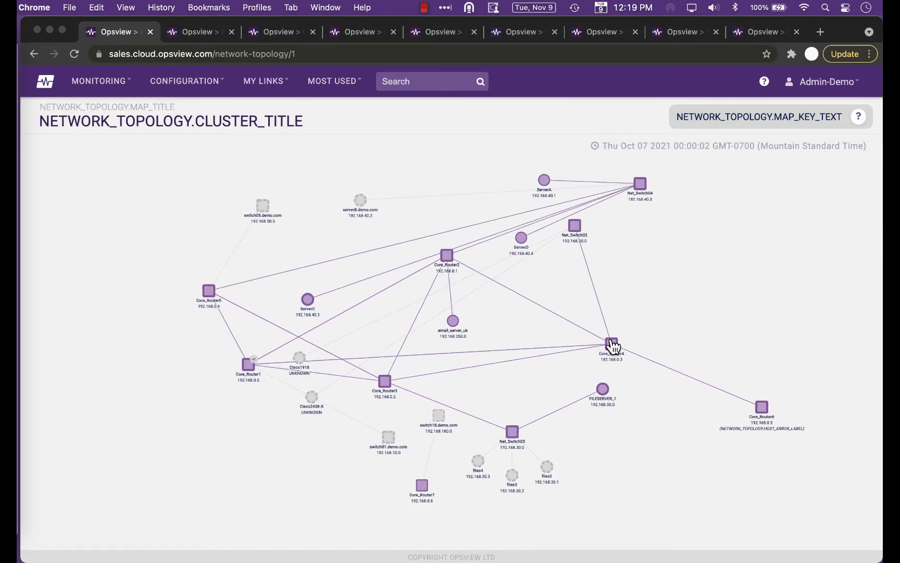
Select Core_Router4, then move Net_Switch02 further right and down on the map
left_click(612, 344)
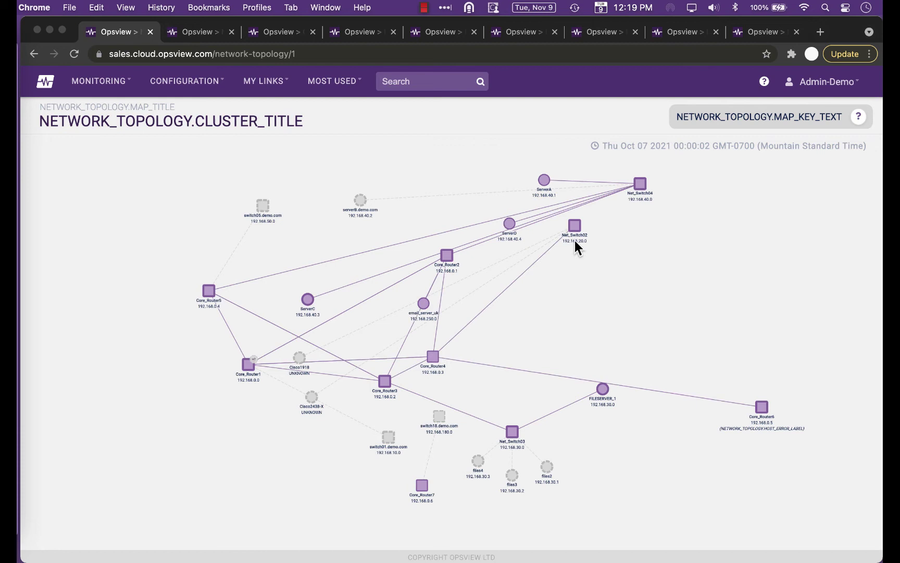
left_click_drag(575, 233, 662, 267)
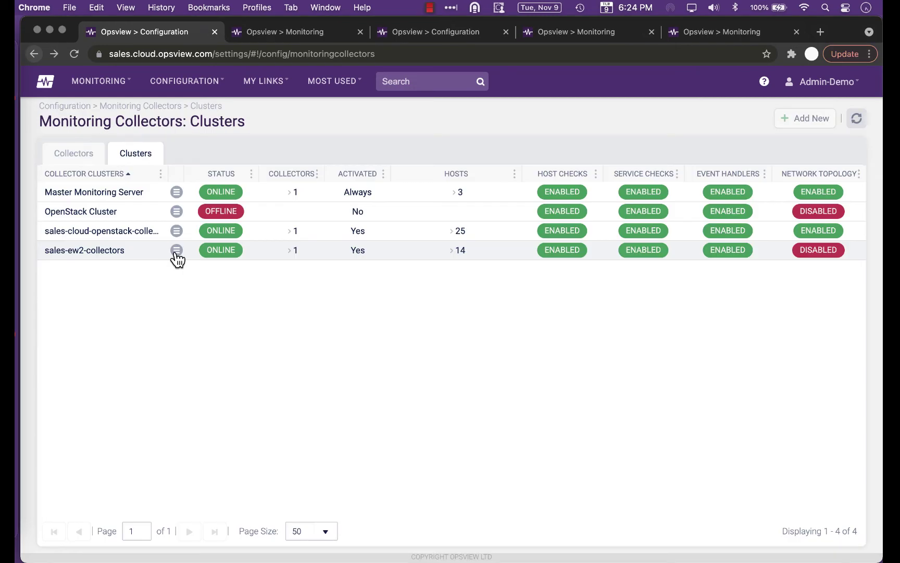
View the sales-ew2-collectors cluster's topology map from its row actions
left_click(175, 252)
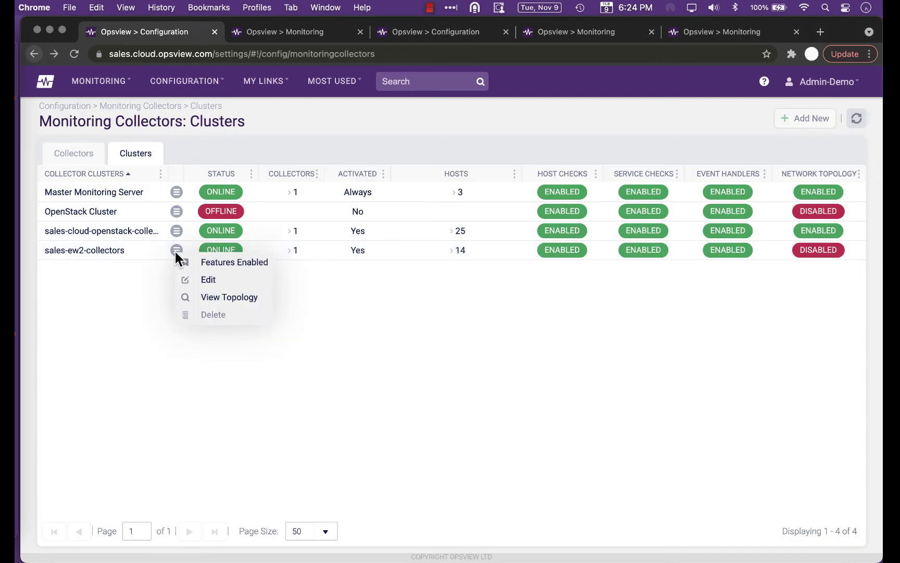
left_click(211, 298)
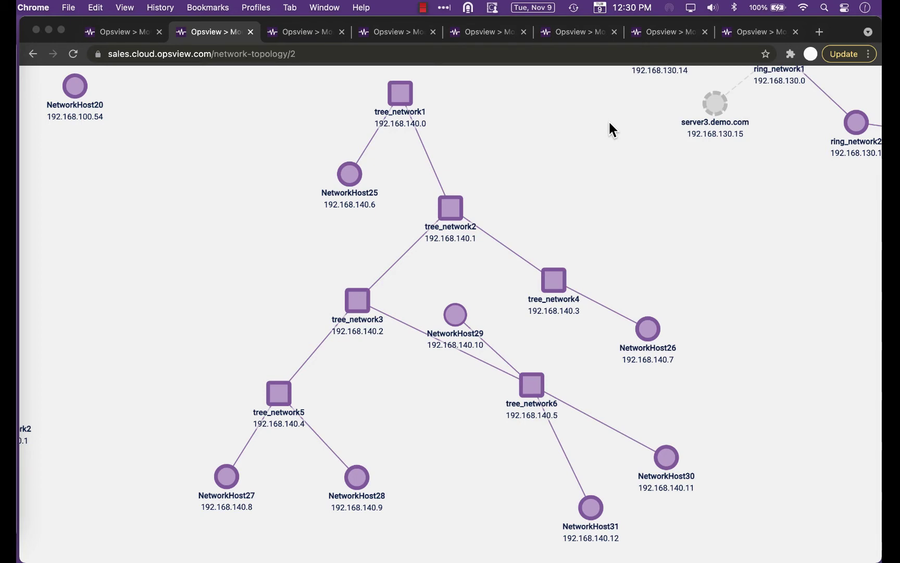
Step through the ring, mesh and unconnected NetworkHost topology views in turn
left_click(302, 33)
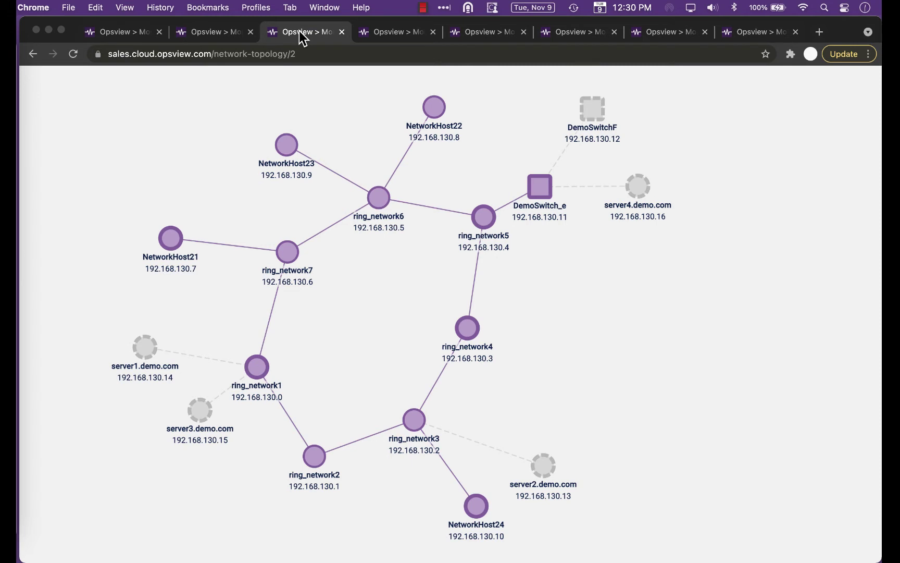
left_click(387, 34)
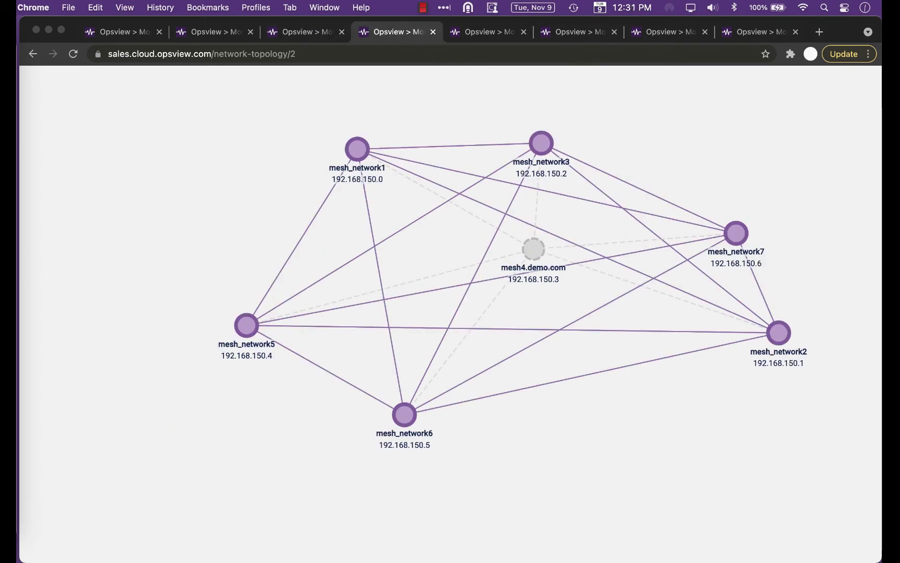
left_click(494, 36)
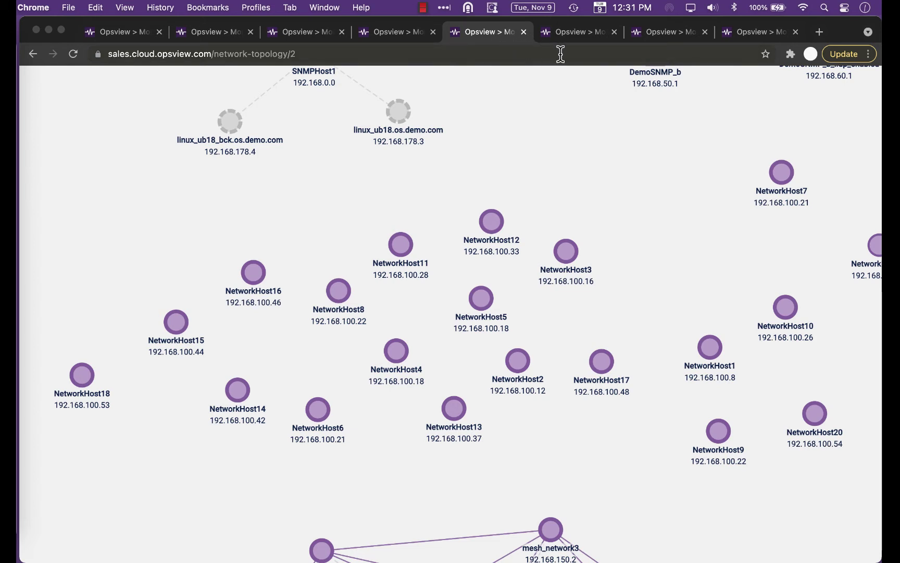
Show the DemoSNMP topology and move SNMPHost1 up-right and switchA down-left
left_click(585, 37)
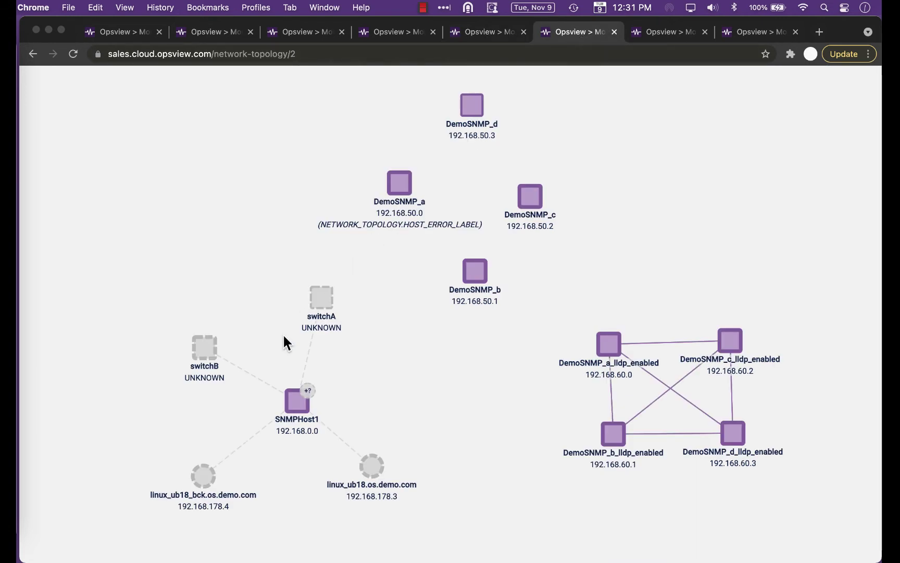
left_click_drag(300, 404, 320, 387)
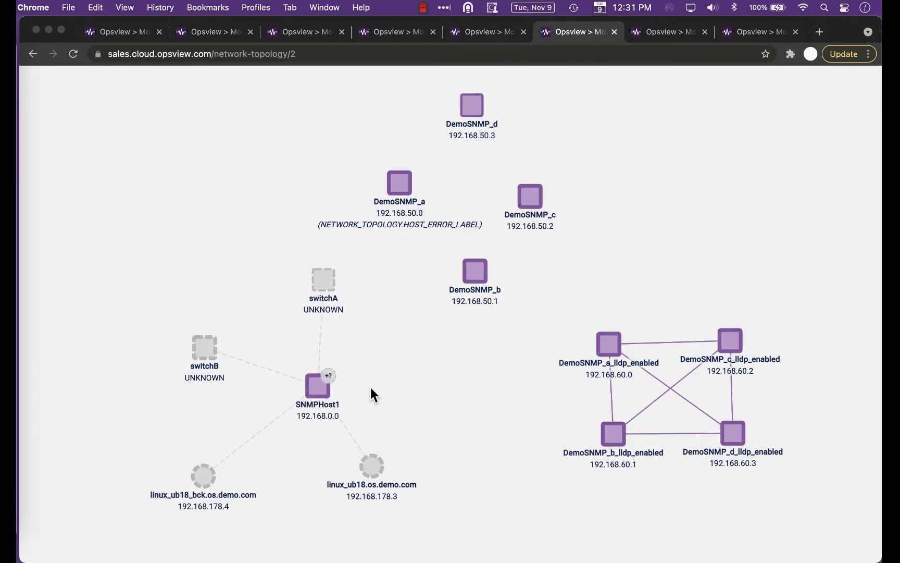
left_click_drag(327, 286, 294, 298)
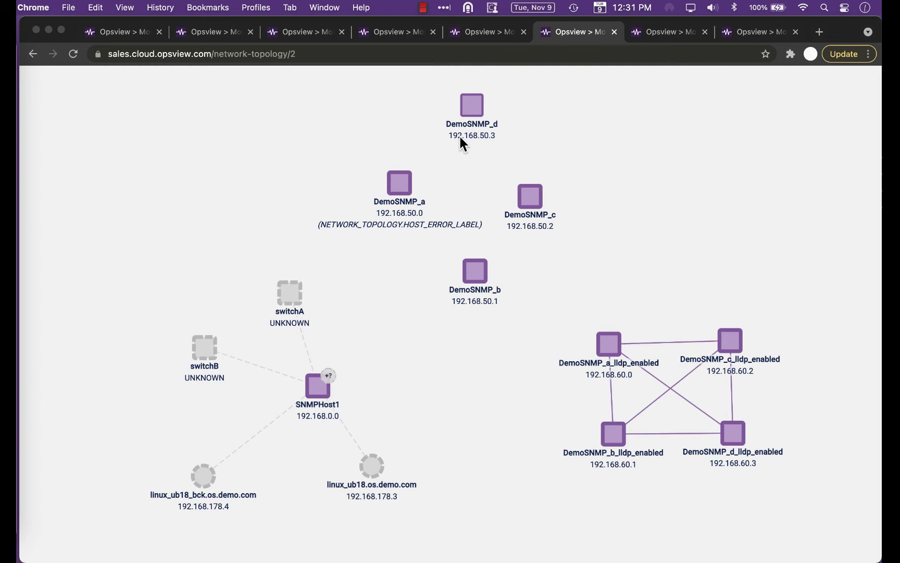
Shift DemoSNMP_d down and reposition DemoSNMP_a_lldp_enabled and DemoSNMP_d_lldp_enabled
left_click_drag(472, 117, 461, 145)
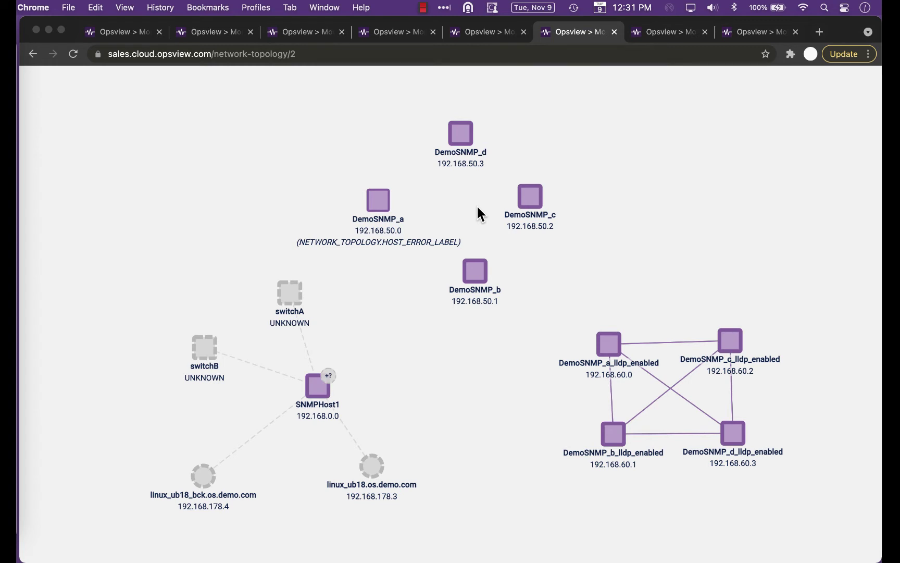
left_click(608, 344)
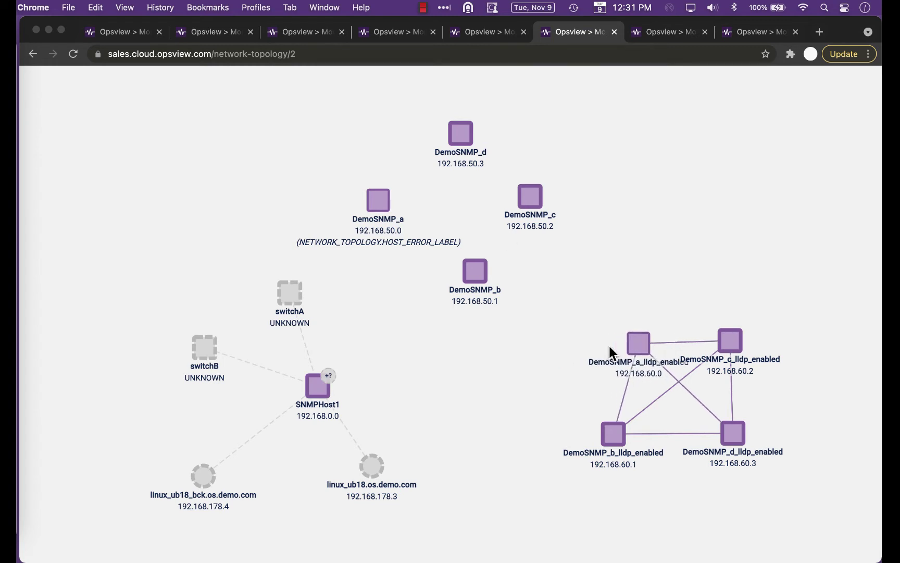
left_click_drag(746, 420, 768, 440)
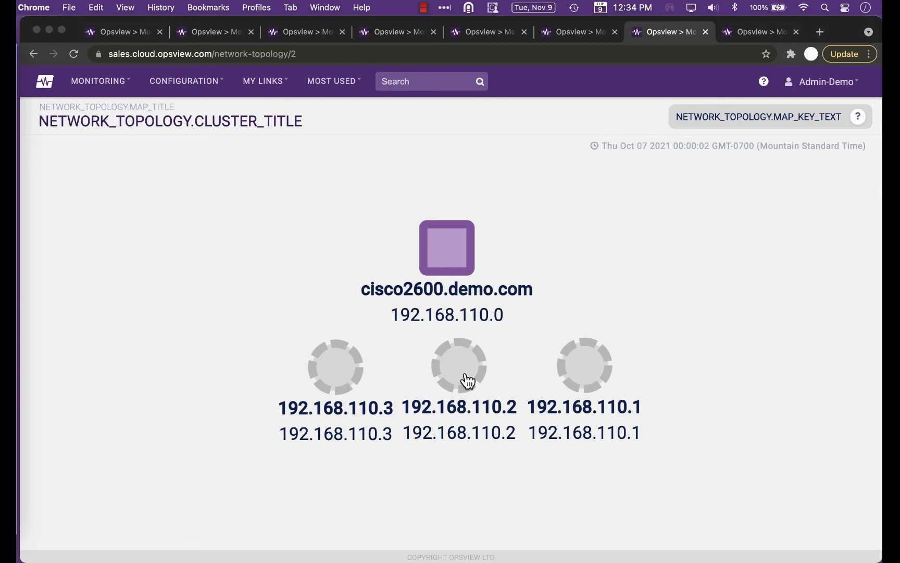
Lower host 192.168.110.2, then raise WebServer4 on the mydns.demo.com web servers map
left_click_drag(466, 382, 468, 444)
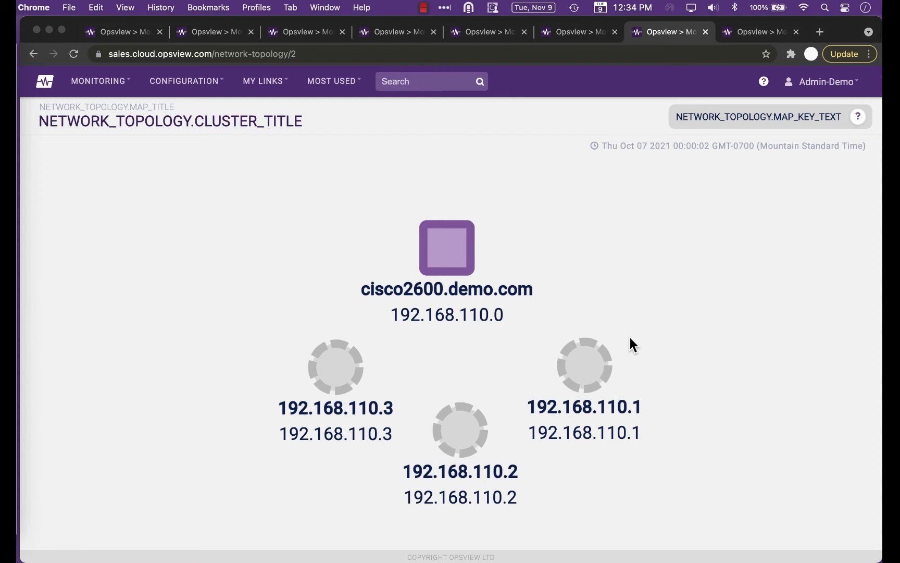
left_click(736, 34)
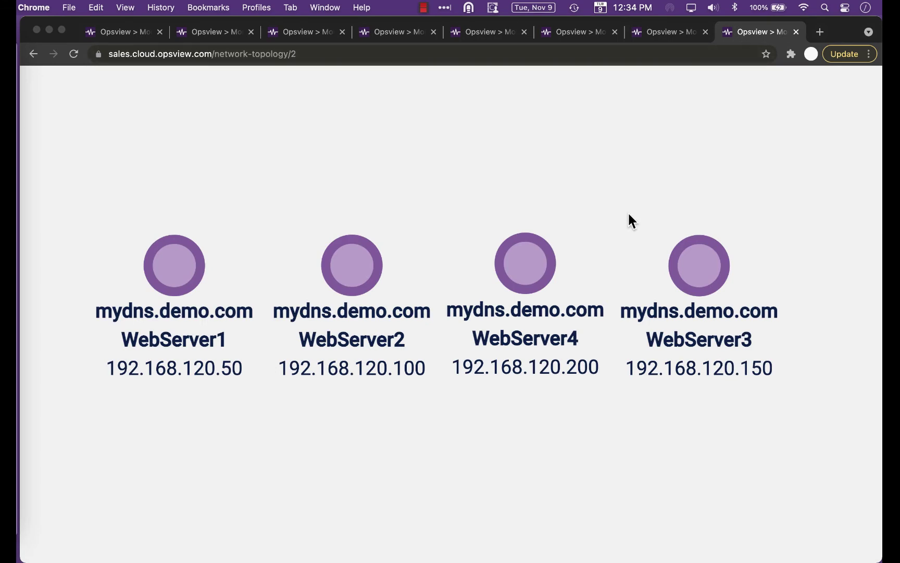
left_click(530, 282)
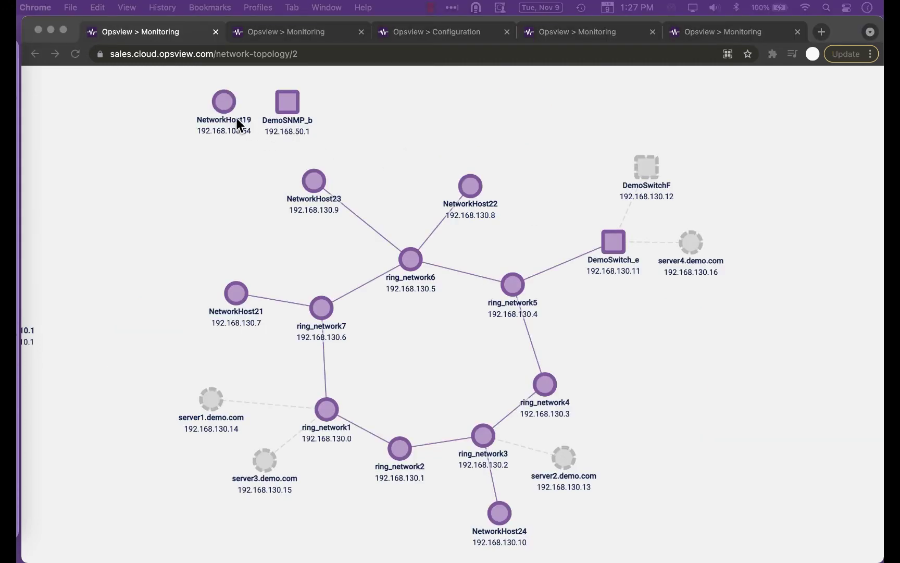
Move NetworkHost19 and DemoSNMP_b down-left, raise NetworkHost22, and adjust ring_network1, 7 and 4
left_click_drag(226, 108, 203, 123)
left_click_drag(288, 113, 259, 128)
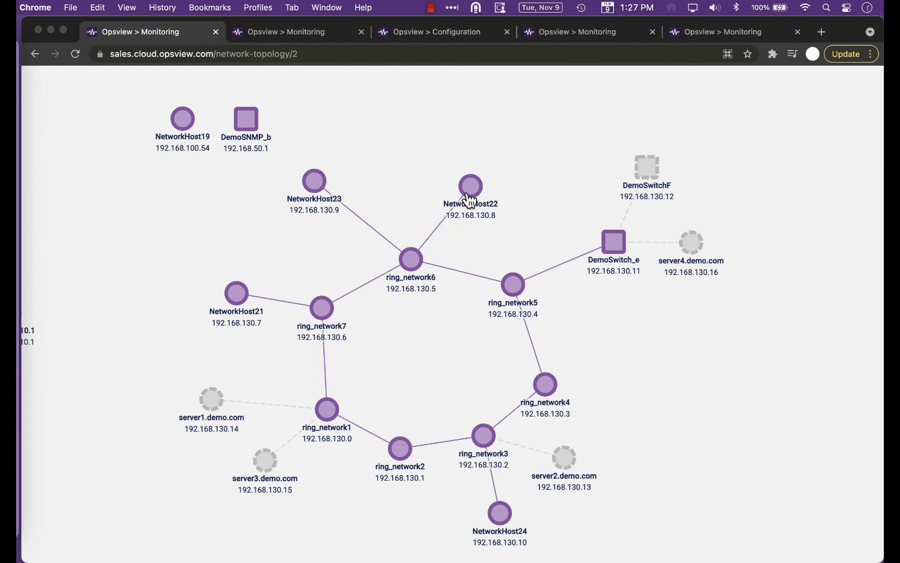
left_click_drag(469, 200, 469, 166)
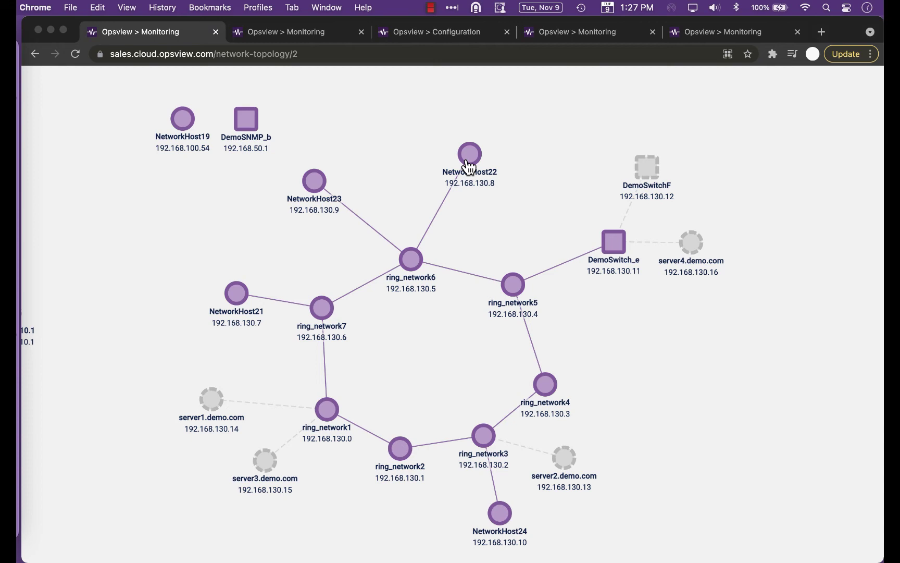
left_click_drag(327, 410, 347, 391)
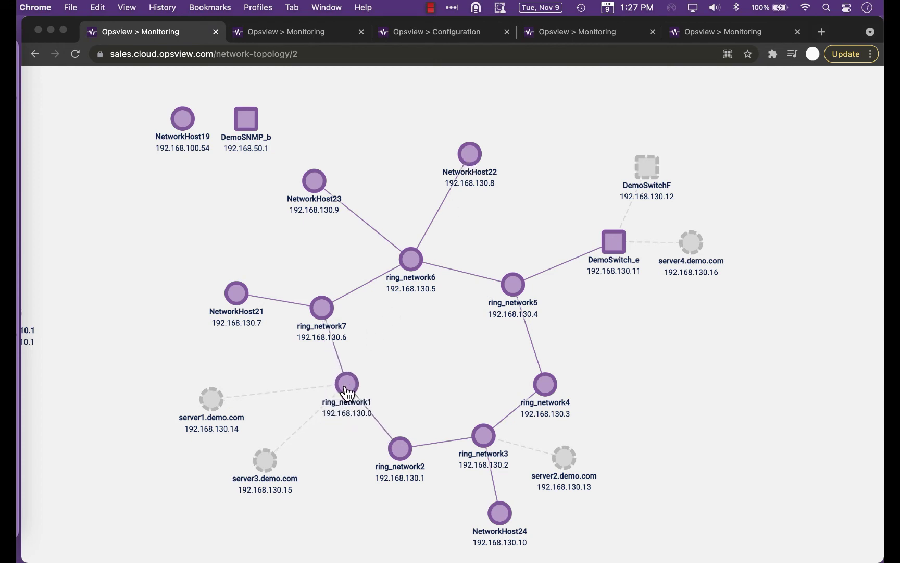
left_click_drag(324, 314, 326, 307)
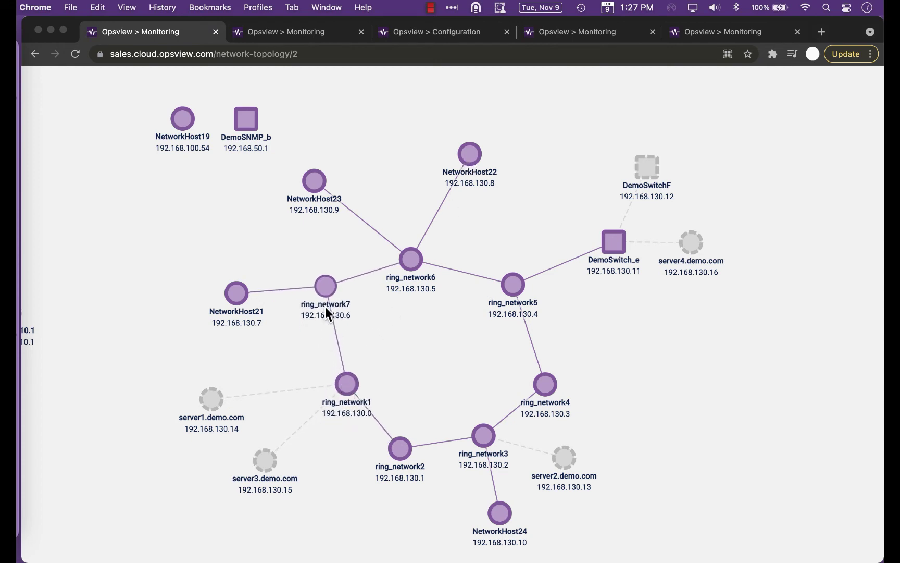
left_click_drag(542, 384, 553, 392)
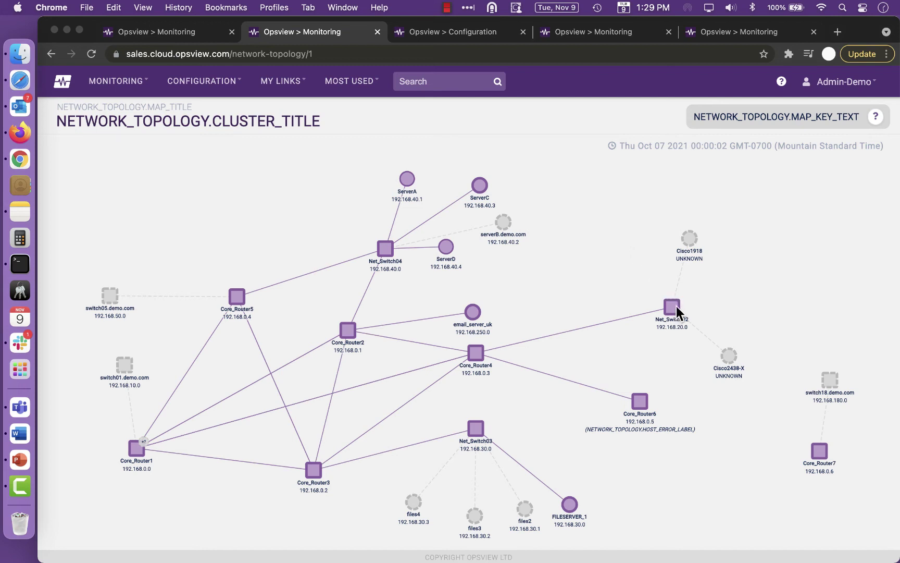
Pull Cisco1918, Cisco2438-X, Core_Router2, Core_Router5 and switch05.demo.com closer to their linked nodes
left_click_drag(689, 245, 628, 245)
left_click_drag(736, 363, 646, 343)
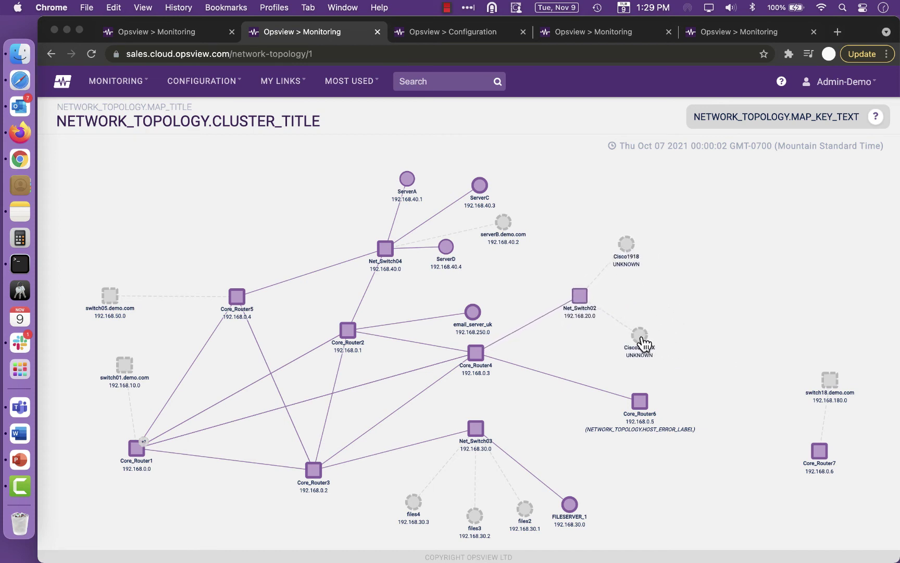
left_click(346, 338)
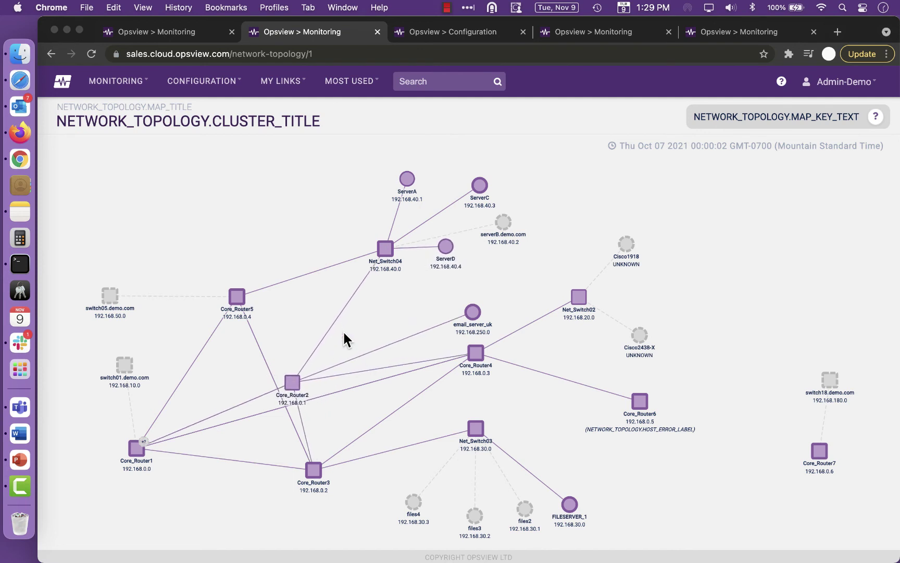
left_click(235, 296)
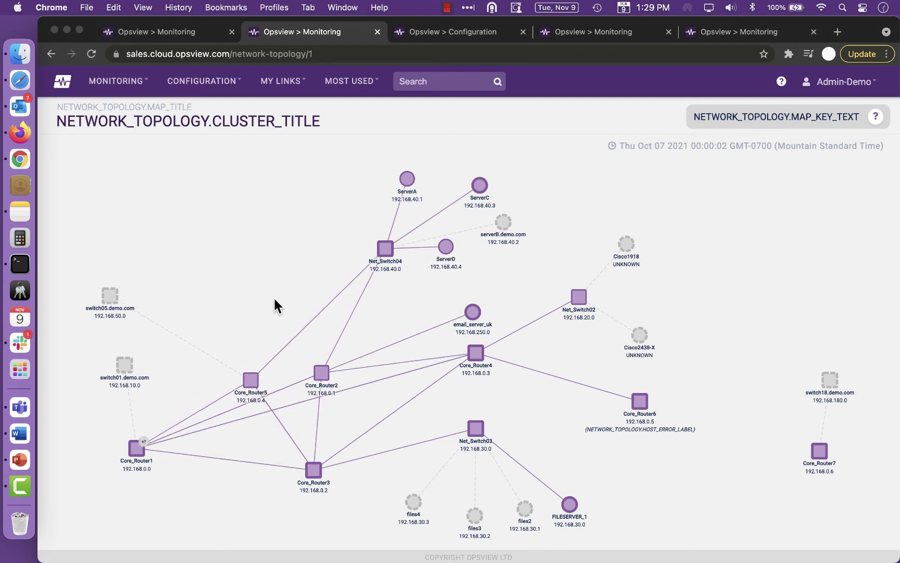
left_click_drag(111, 302, 177, 311)
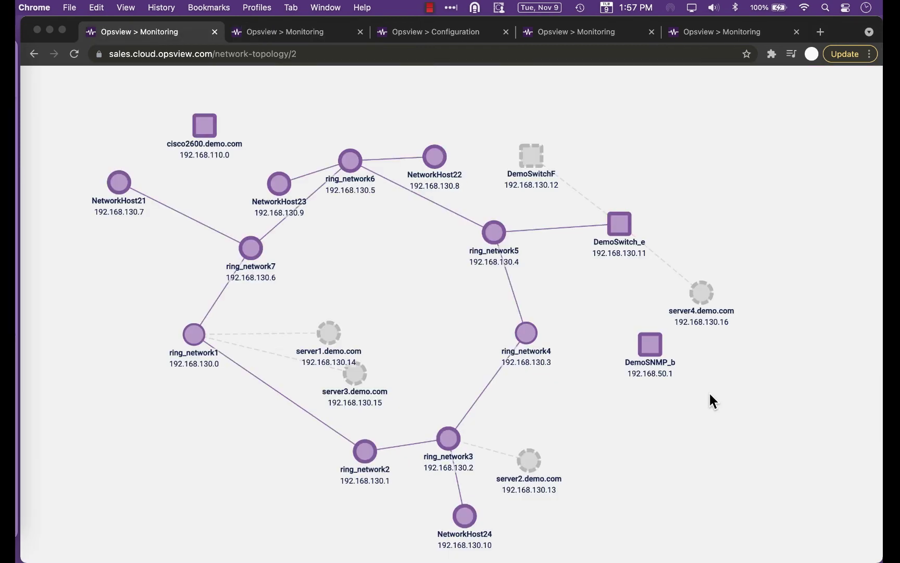
Move server1.demo.com up-left, then zoom in and pan around DemoSwitch_e
left_click_drag(327, 335, 309, 291)
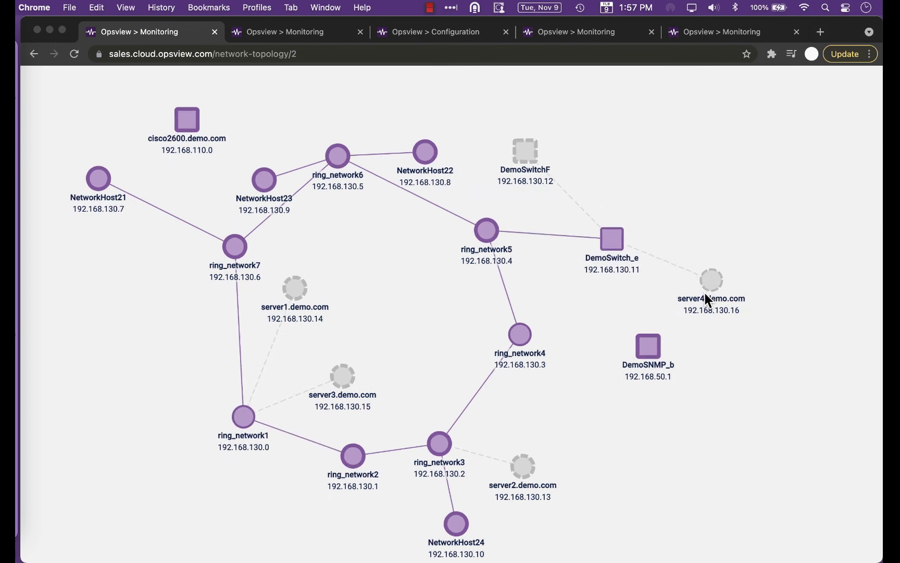
scroll(705, 293, "up", 5)
scroll(686, 342, "up", 5)
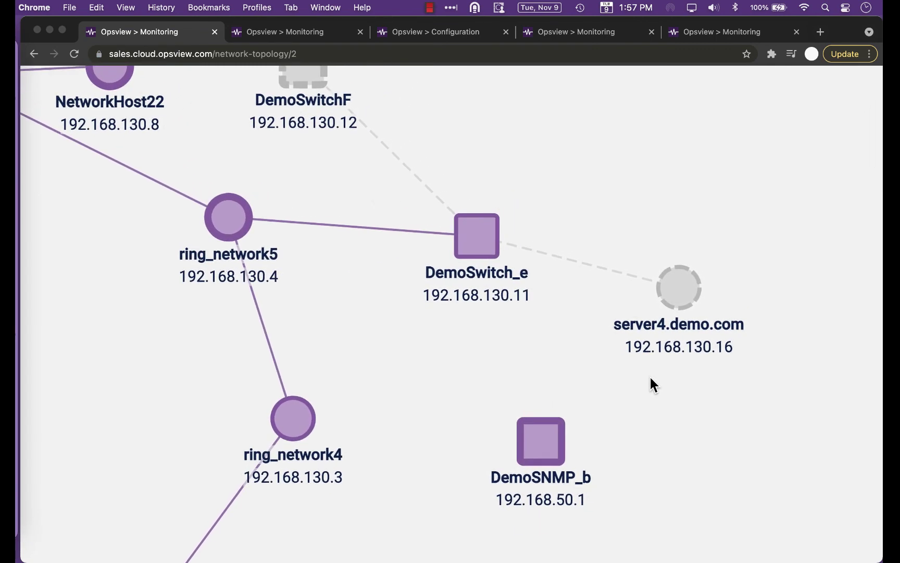
left_click_drag(650, 378, 648, 382)
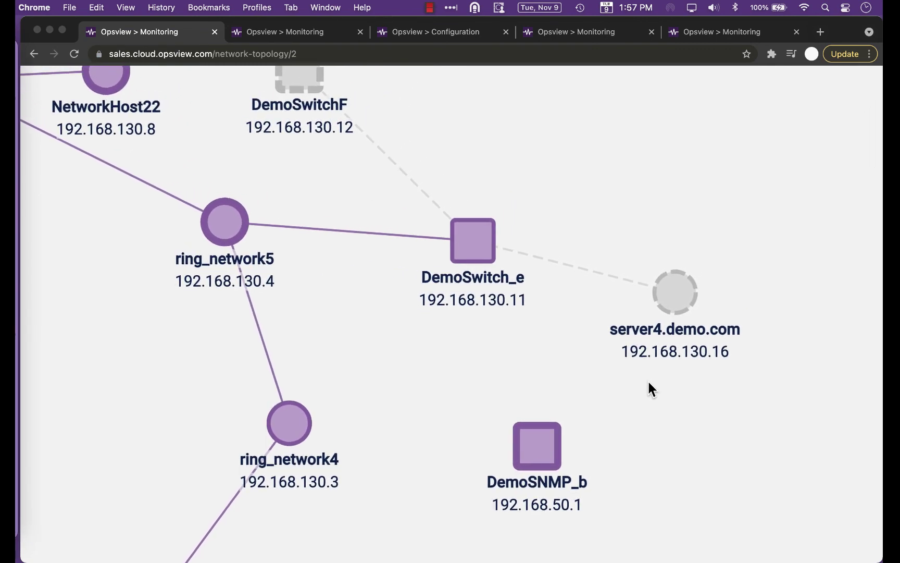